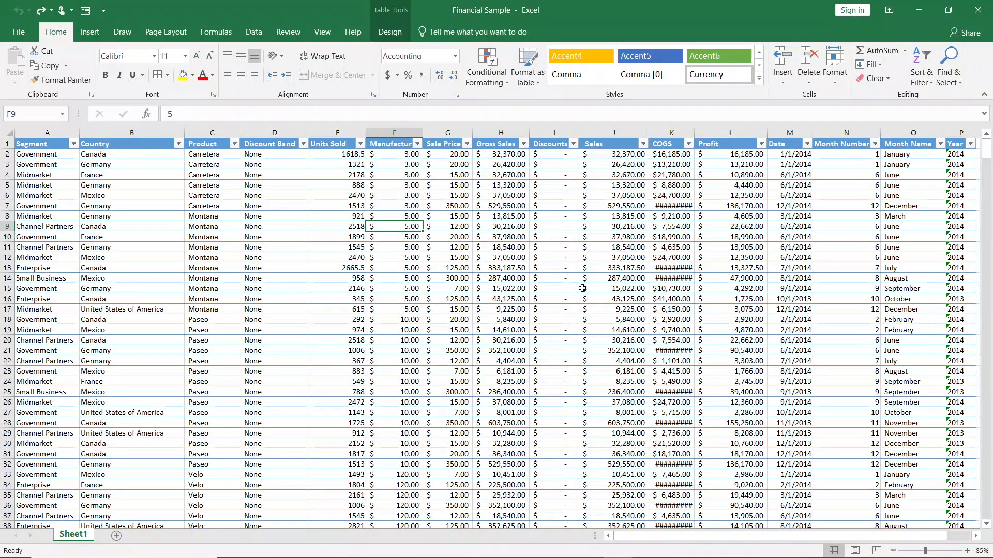
# - Look through the rows of the financial data table and return to its first row
pyautogui.scroll(-12, 640, 295)
pyautogui.scroll(-20, 640, 295)
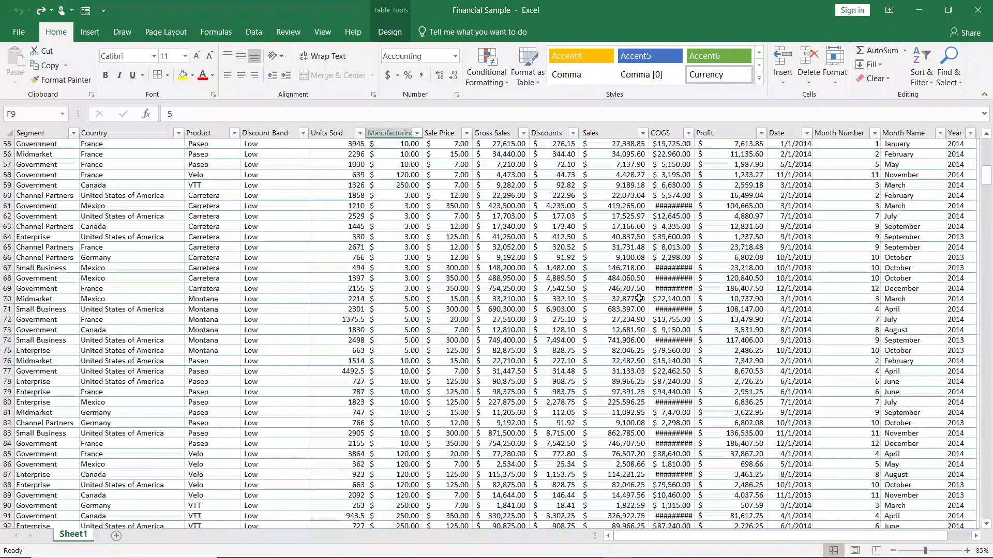
pyautogui.scroll(-20, 623, 294)
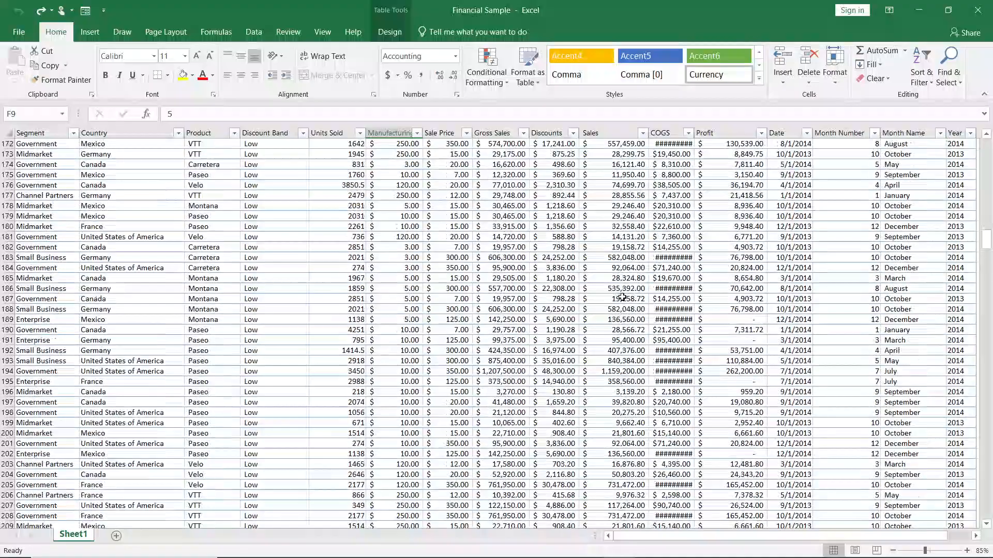
pyautogui.scroll(20, 624, 302)
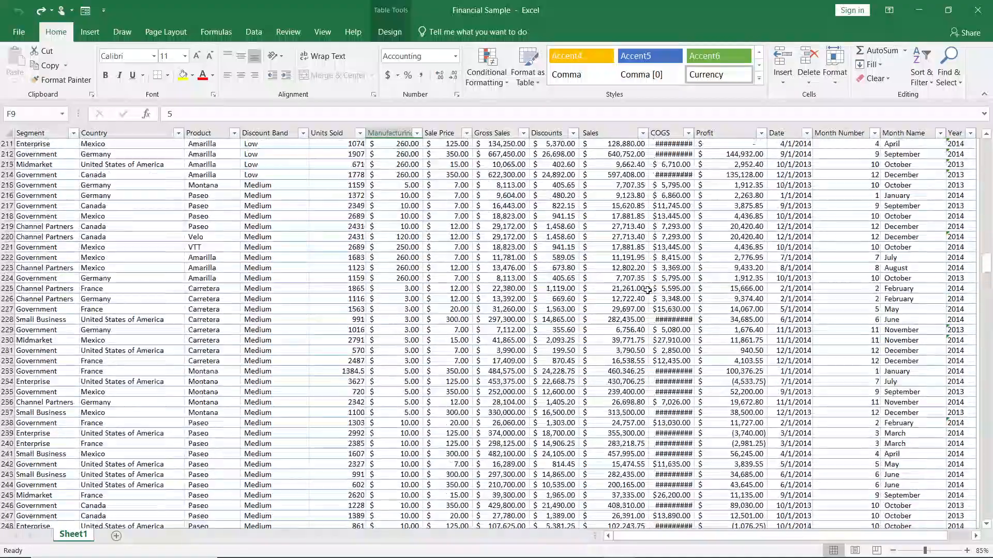
pyautogui.scroll(20, 693, 349)
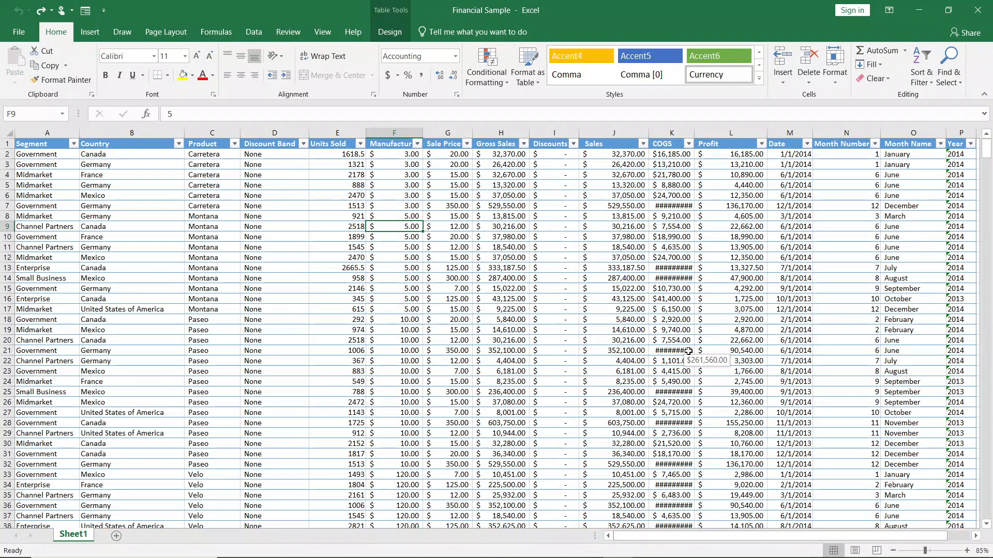
# - Open the Quick Access Toolbar customization options and list All Commands as the available commands
pyautogui.click(105, 12)
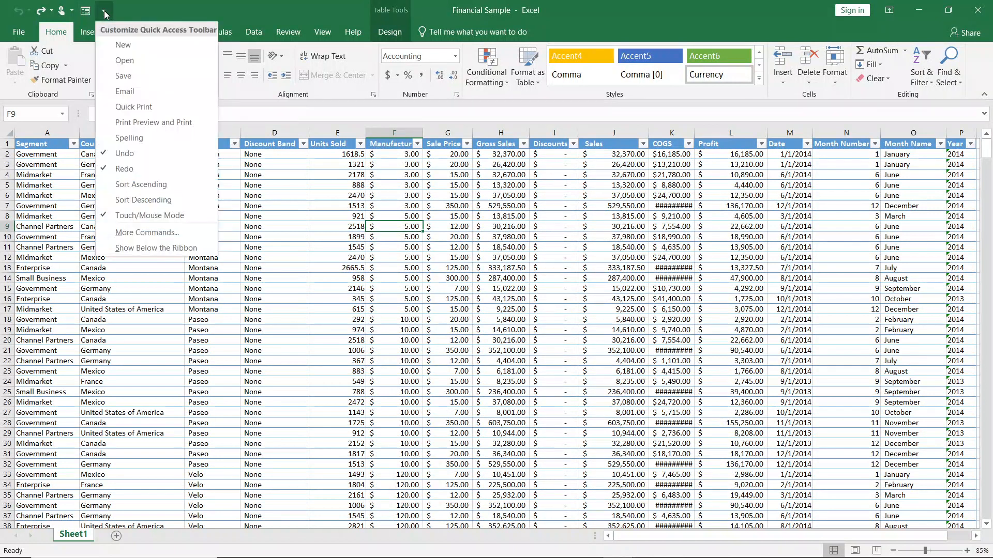
pyautogui.click(141, 232)
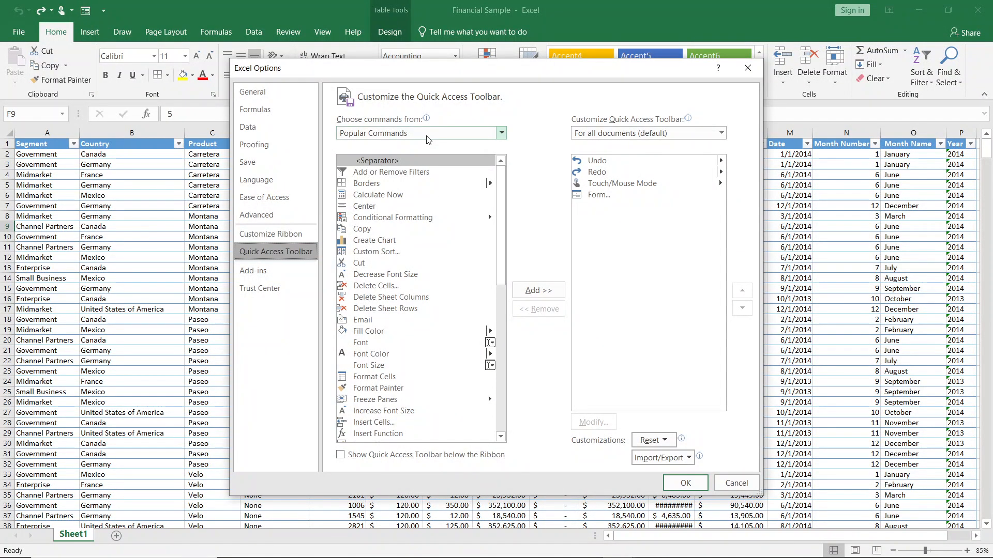
pyautogui.click(435, 133)
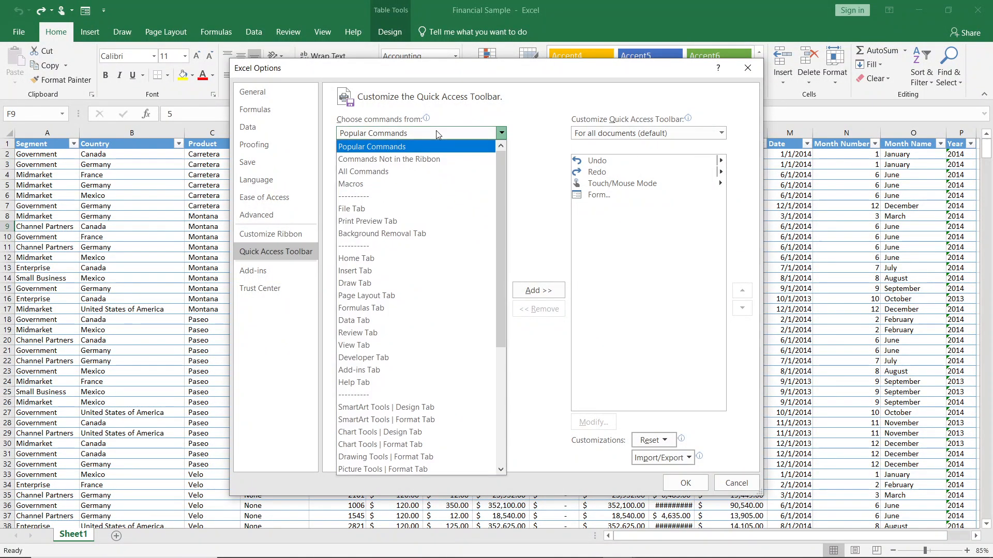
pyautogui.press('Escape')
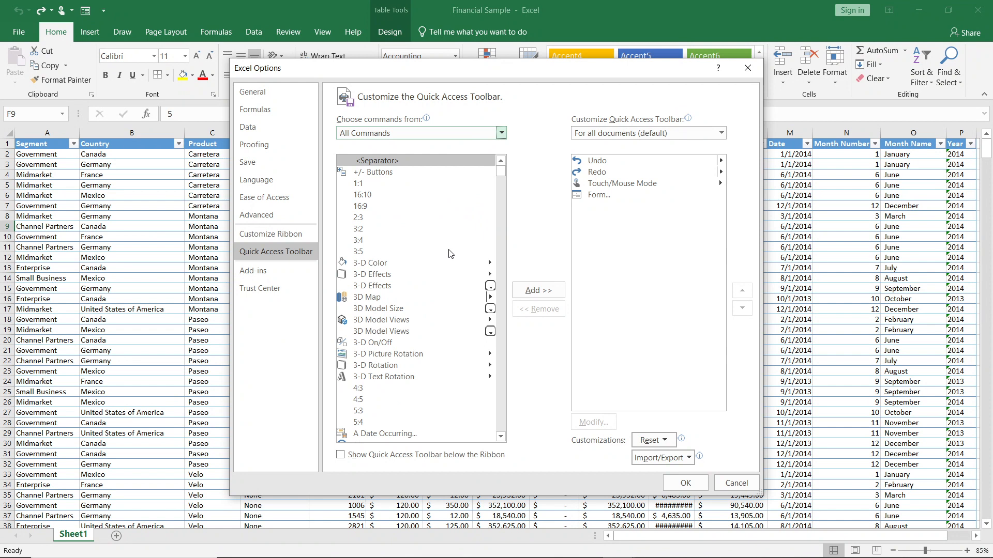
# - Try to add the Form command to the Quick Access Toolbar and accept the options
pyautogui.scroll(-15, 444, 280)
pyautogui.scroll(-20, 434, 302)
pyautogui.scroll(-20, 434, 300)
pyautogui.scroll(-20, 432, 299)
pyautogui.scroll(-20, 428, 299)
pyautogui.scroll(-20, 423, 289)
pyautogui.scroll(-8, 424, 293)
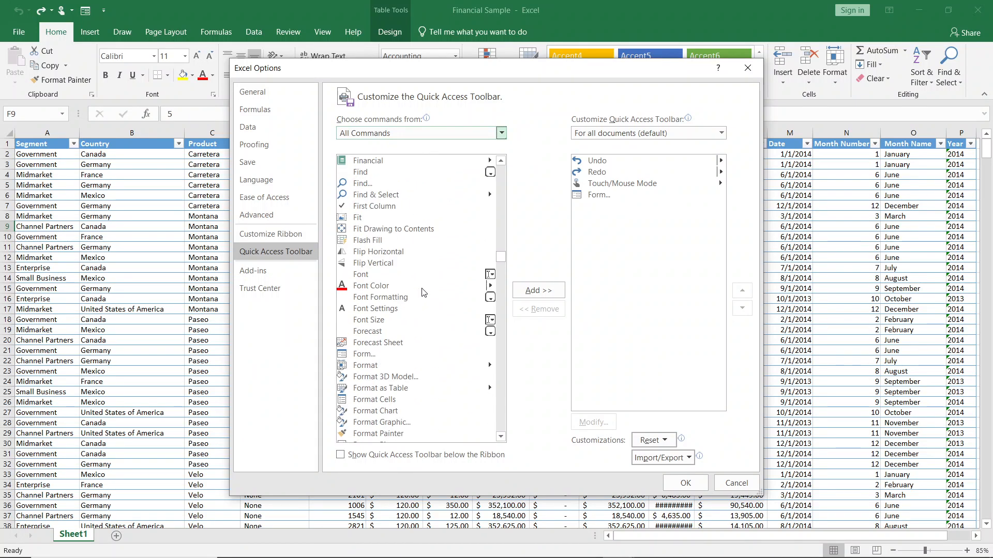
pyautogui.click(381, 355)
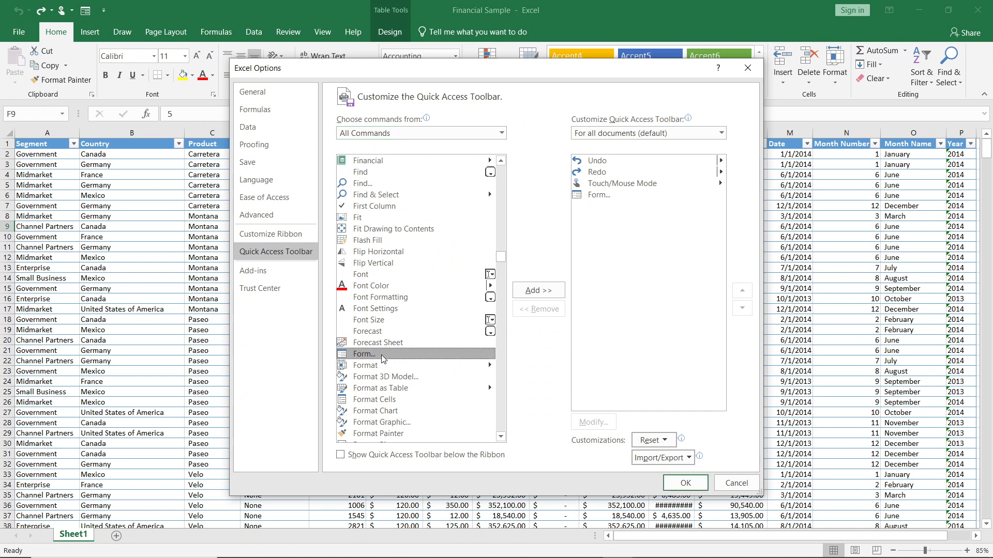
pyautogui.click(536, 298)
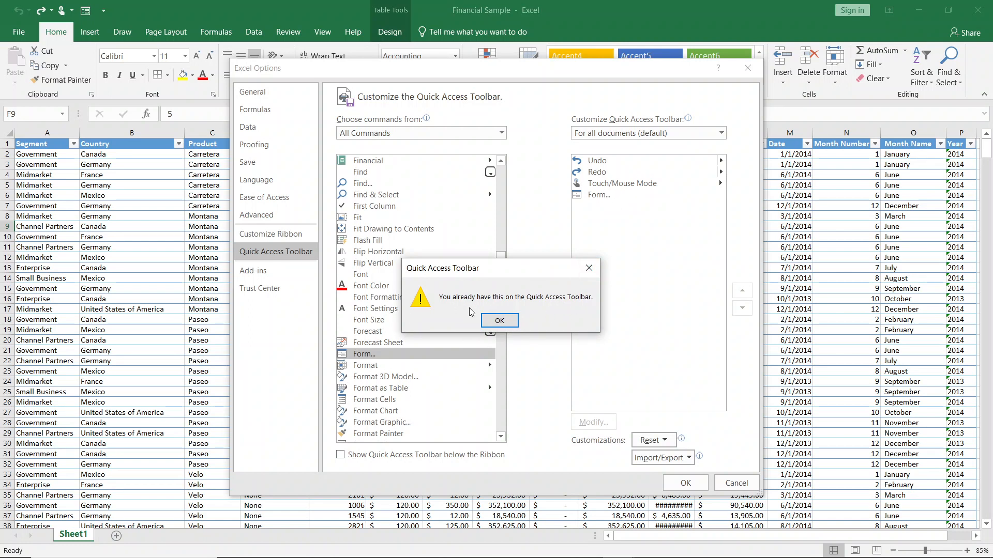
pyautogui.click(500, 321)
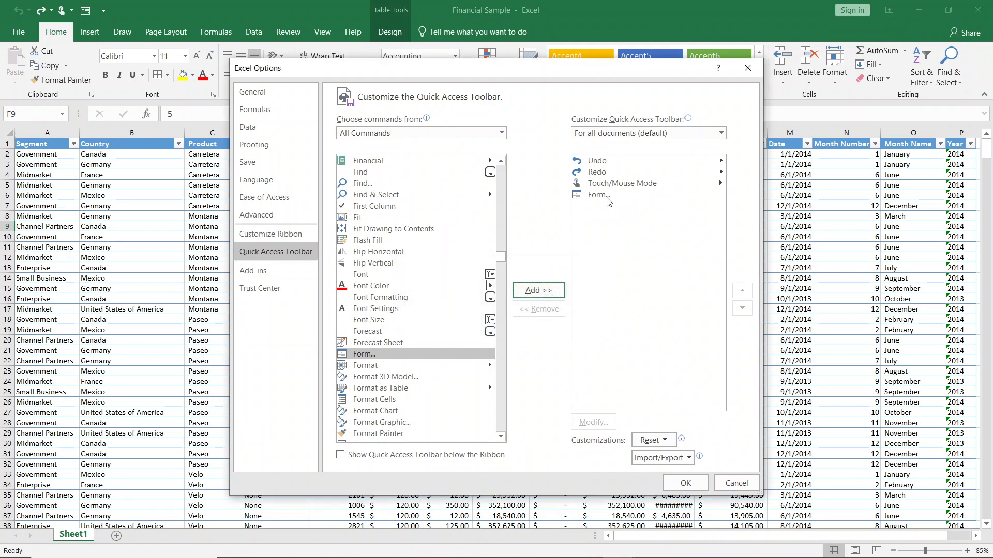
pyautogui.click(683, 481)
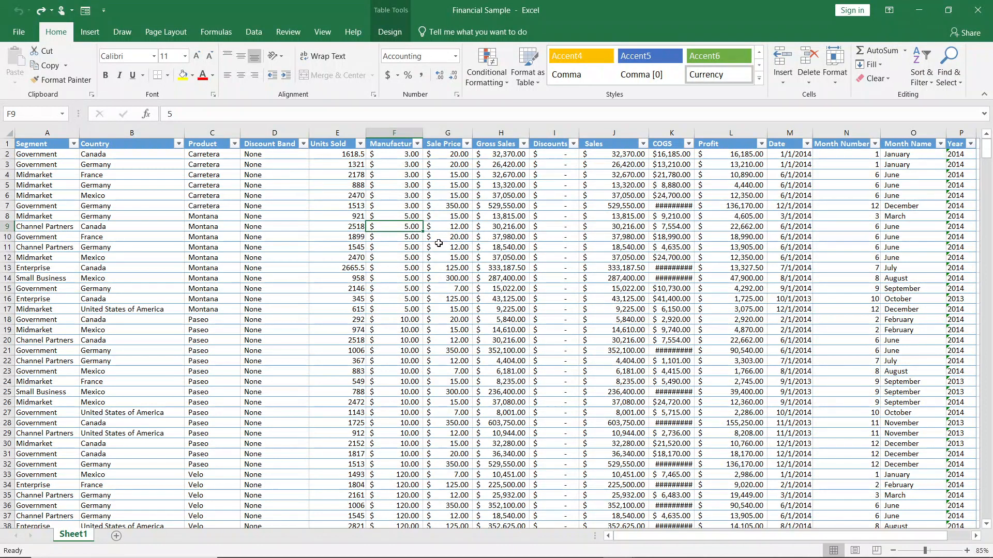
# - Format the financial data table with the orange banded style from the first row of the Medium styles
pyautogui.click(513, 204)
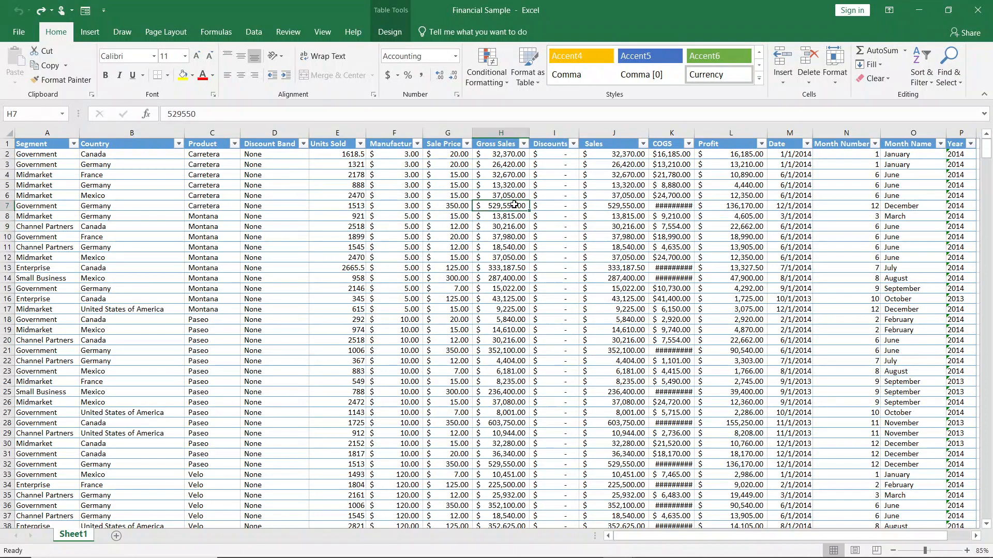
pyautogui.click(400, 230)
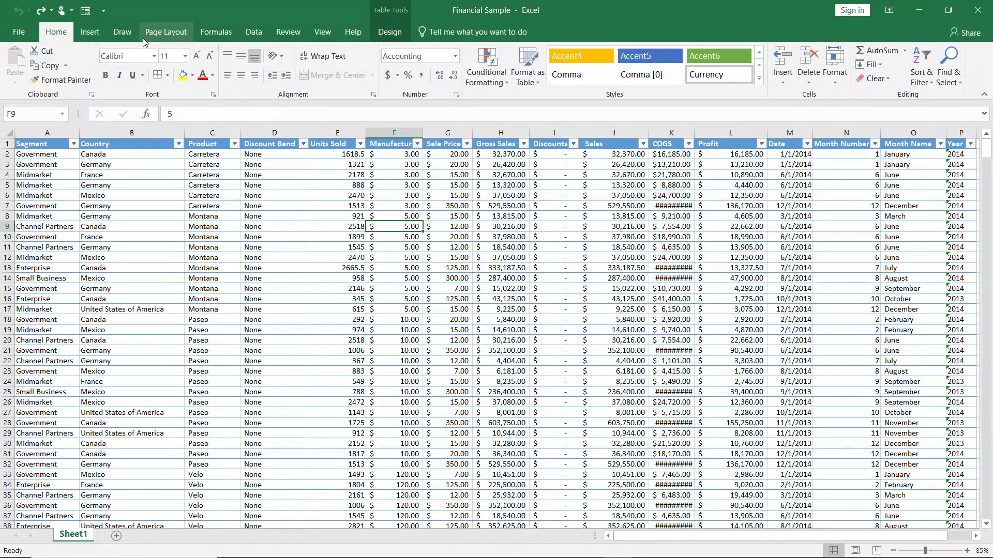
pyautogui.click(529, 75)
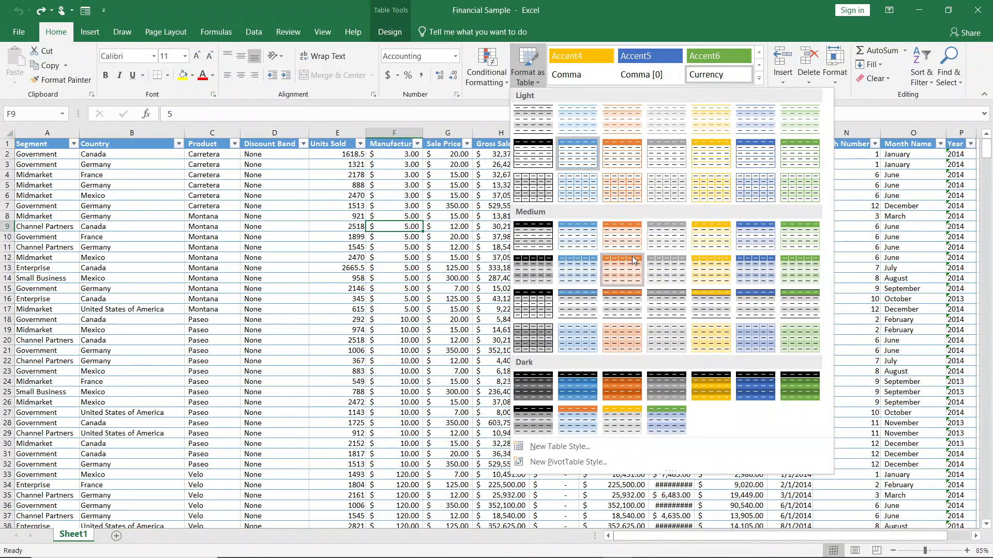
pyautogui.click(627, 242)
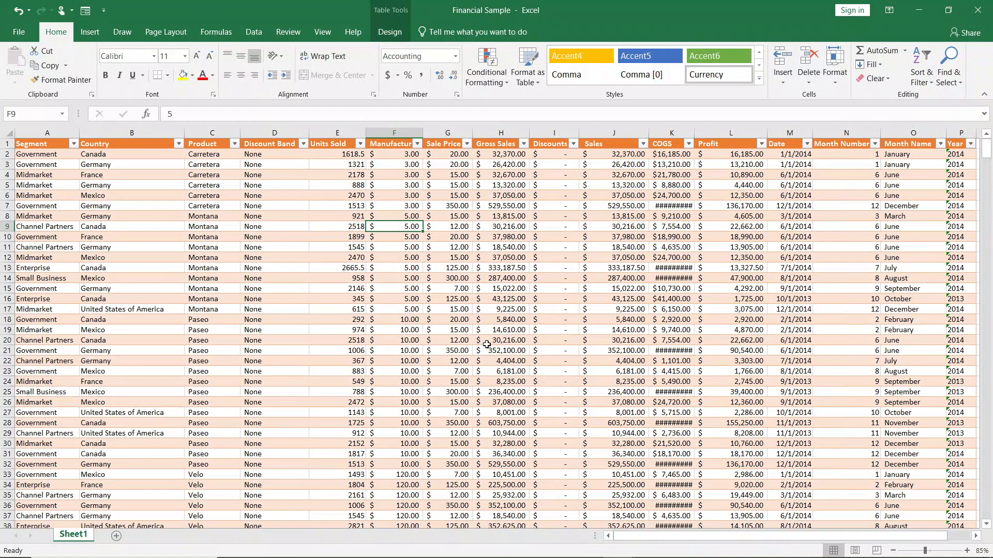
# - Start a new record in the table's data form with Segment dhe, Country hxjbwh and Product JDHWS
pyautogui.click(392, 237)
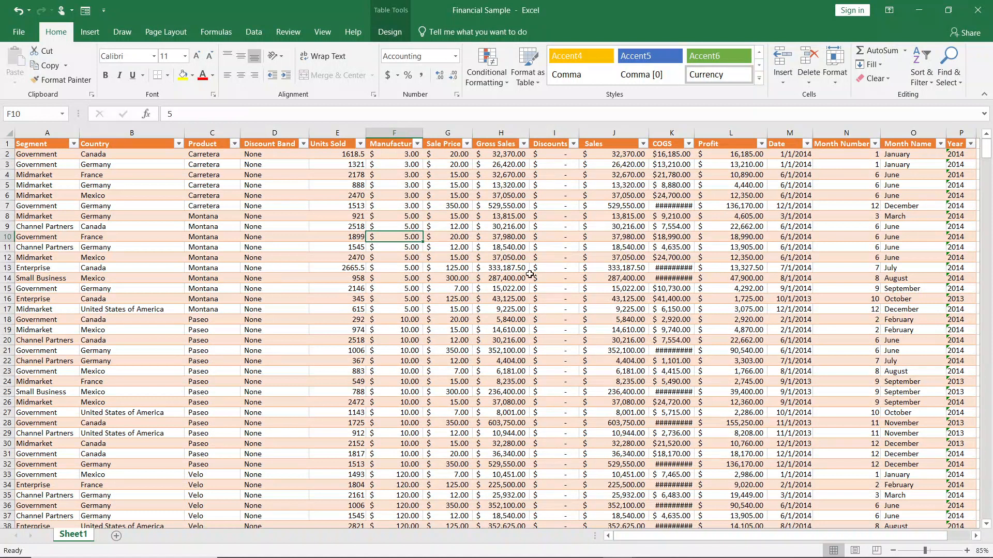
pyautogui.click(86, 11)
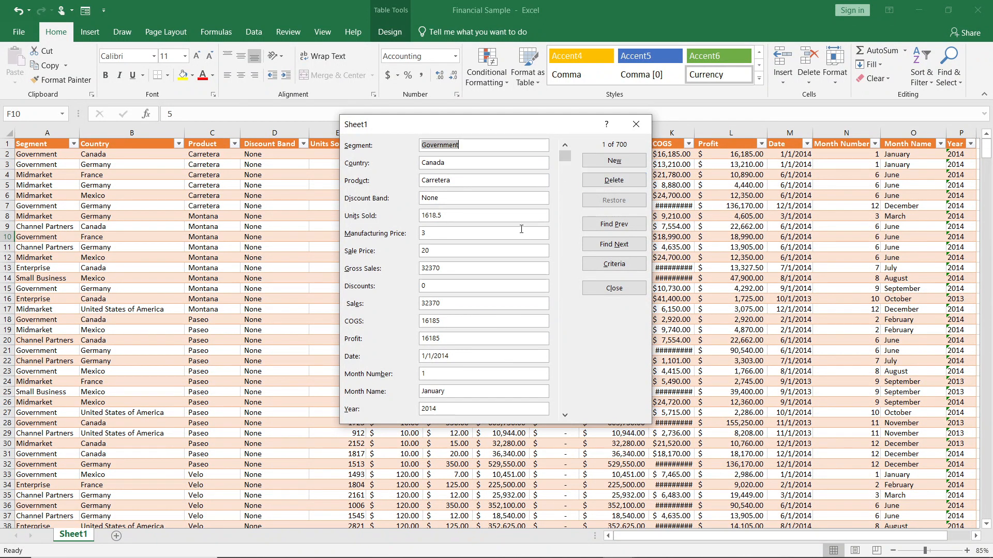
pyautogui.click(614, 163)
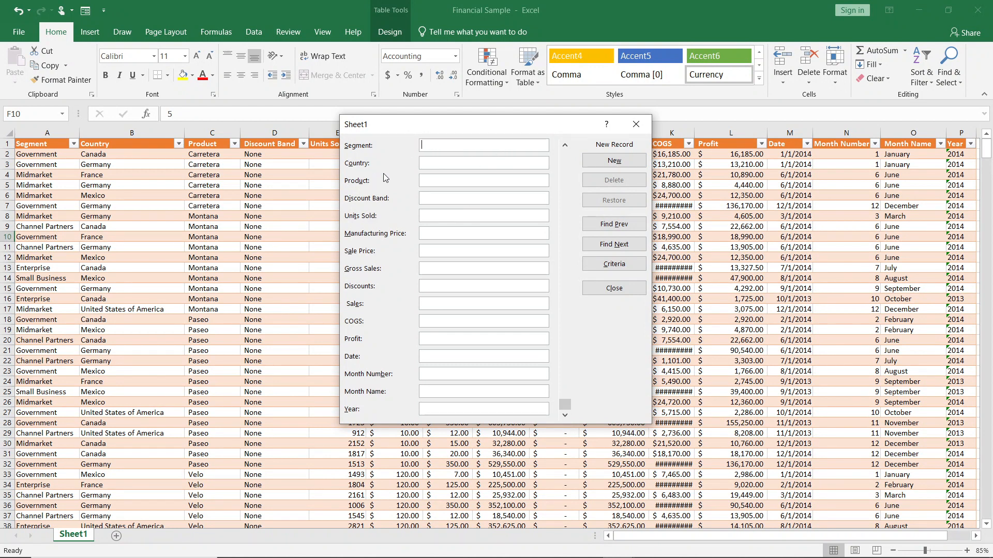
pyautogui.write('dhe')
pyautogui.press('Tab')
pyautogui.write('hxjbwh')
pyautogui.click(452, 180)
pyautogui.write('JDHWS')
# - Fill the new record's Discount Band with WHS, Units Sold with KJE and Manufacturing Price with W
pyautogui.click(448, 199)
pyautogui.write('WHS')
pyautogui.click(447, 215)
pyautogui.write('KJE')
pyautogui.press('Tab')
pyautogui.write('W')
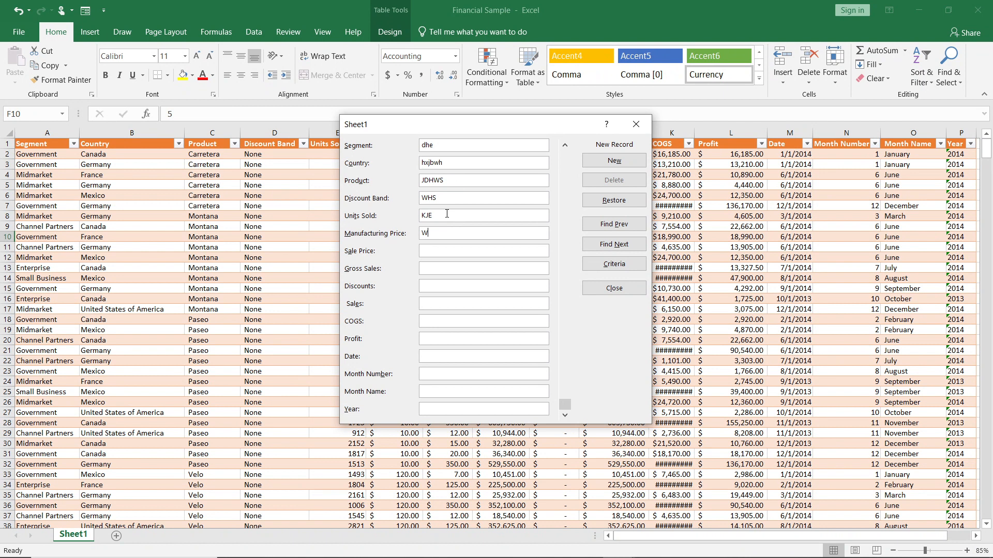
# - Fill in Sale Price HQJWBJEW, Gross Sales HWX, Discounts QWI, Sales KL, COGS CE and Profit XKD for the new record
pyautogui.click(431, 252)
pyautogui.write('HOJWBJEW')
pyautogui.write('HWX ')
pyautogui.write('QWI')
pyautogui.click(436, 340)
pyautogui.write('XKD')
# - Complete the record with Date EU, Month Number WH, Month Name DEHEW and Year EWKJKJ, and close the data form
pyautogui.click(432, 372)
pyautogui.write('WH')
pyautogui.click(432, 387)
pyautogui.write('DEHEW')
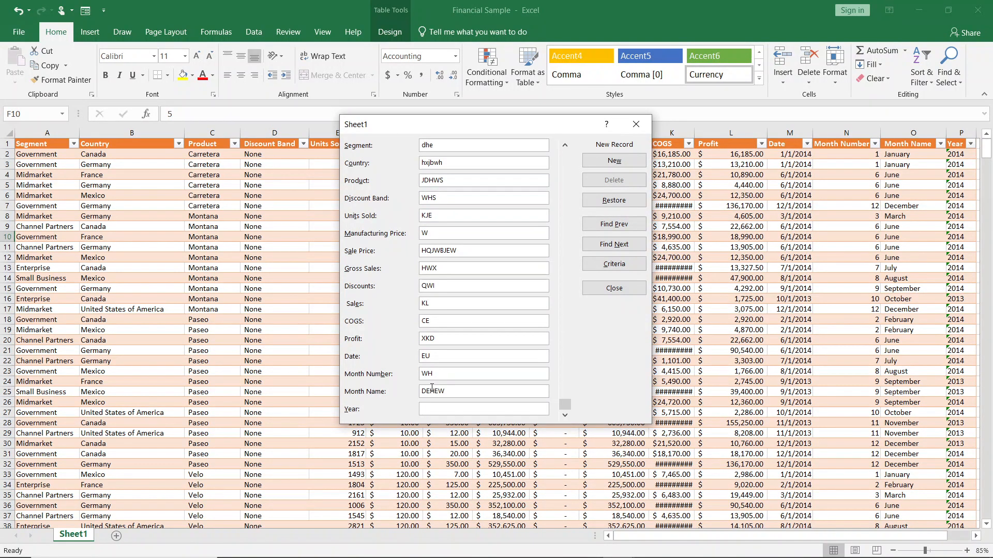
pyautogui.click(442, 411)
pyautogui.write('EWKJK')
pyautogui.click(628, 289)
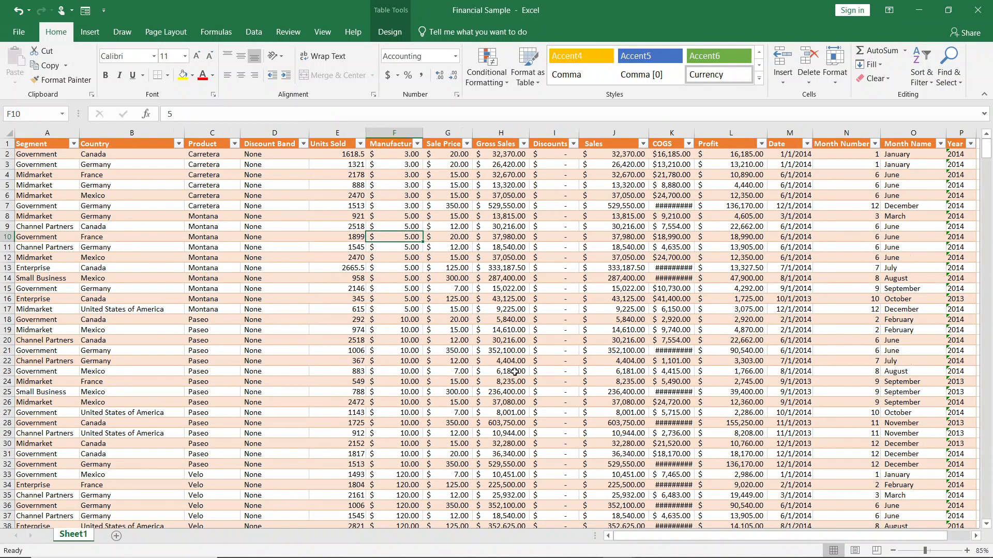
# - Examine the end of the table for the newly added record and the rows above it
pyautogui.scroll(-13, 513, 351)
pyautogui.scroll(-20, 513, 352)
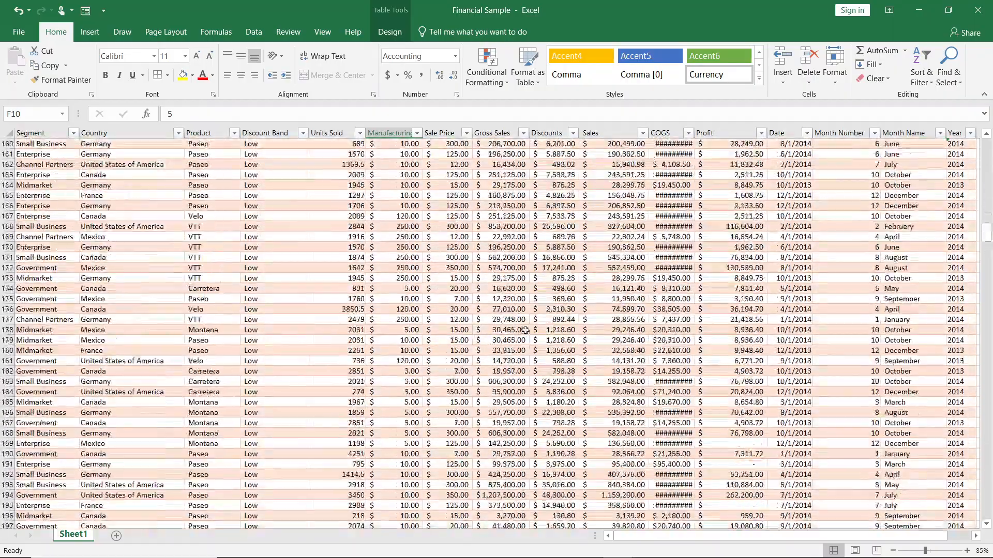
pyautogui.scroll(-20, 549, 336)
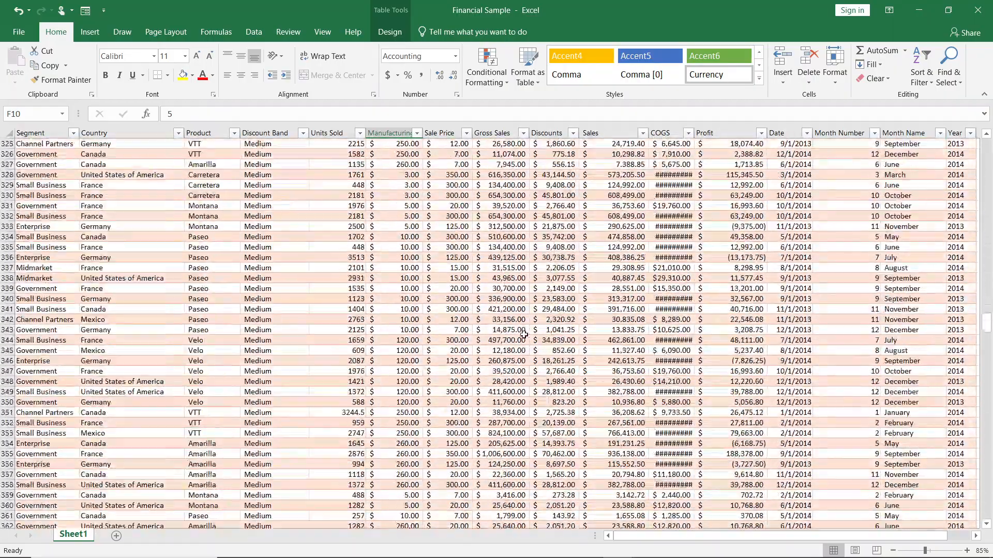
pyautogui.scroll(-20, 536, 328)
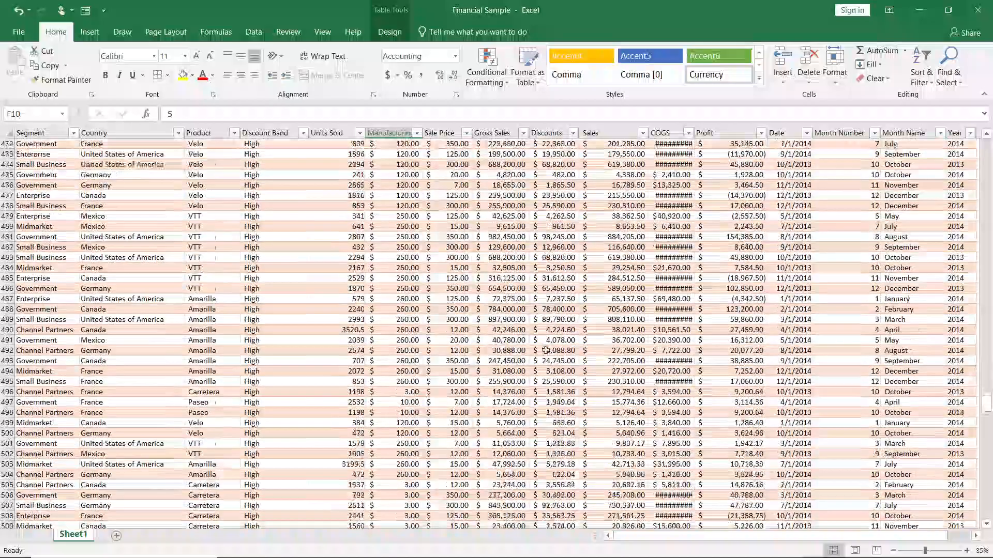
pyautogui.scroll(-20, 548, 352)
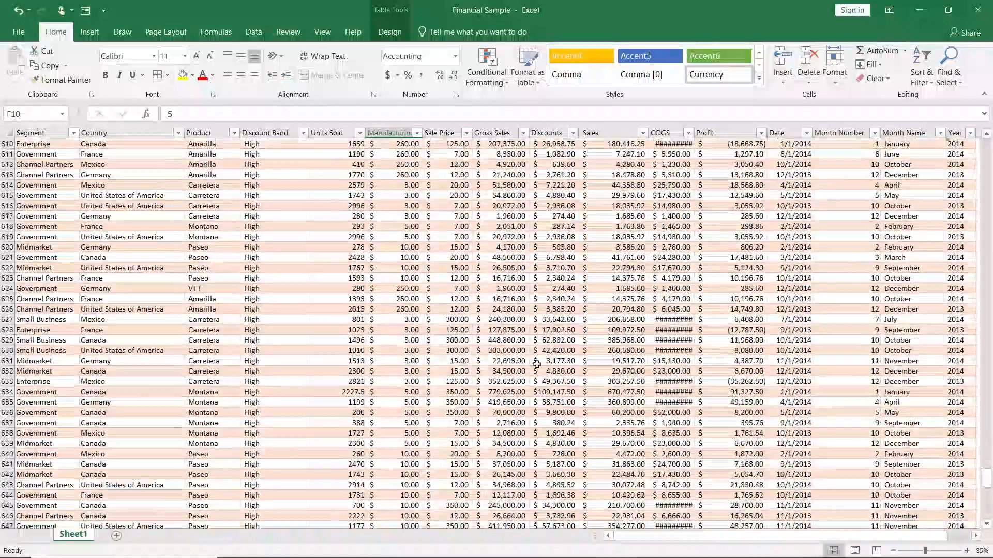
pyautogui.scroll(-20, 522, 366)
pyautogui.scroll(6, 519, 361)
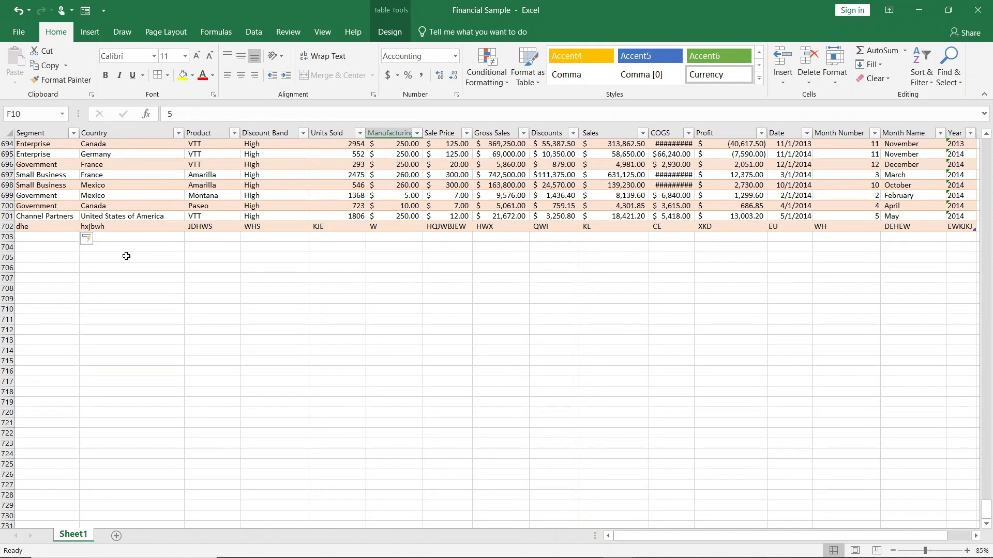
pyautogui.scroll(1, 469, 201)
pyautogui.scroll(5, 469, 201)
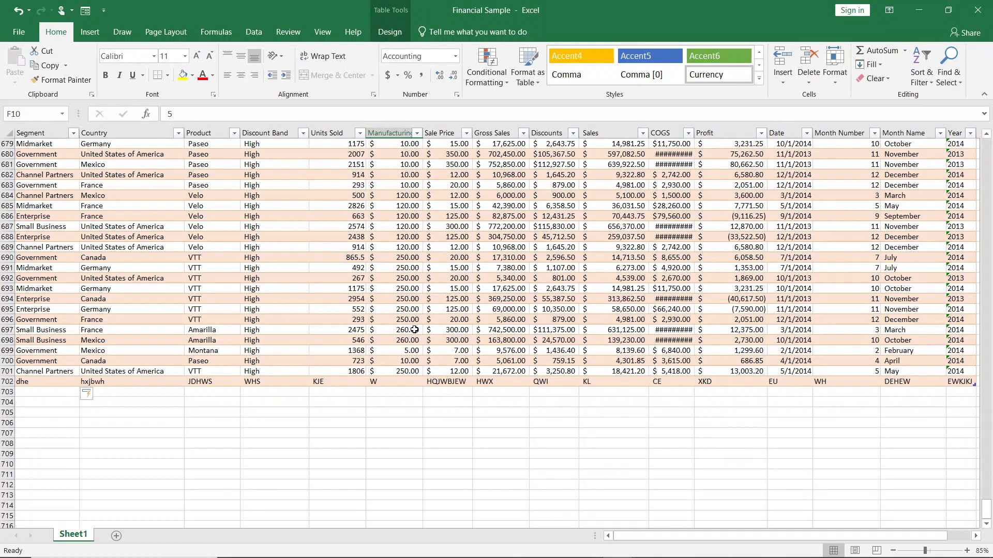
pyautogui.scroll(5, 415, 330)
pyautogui.scroll(6, 415, 329)
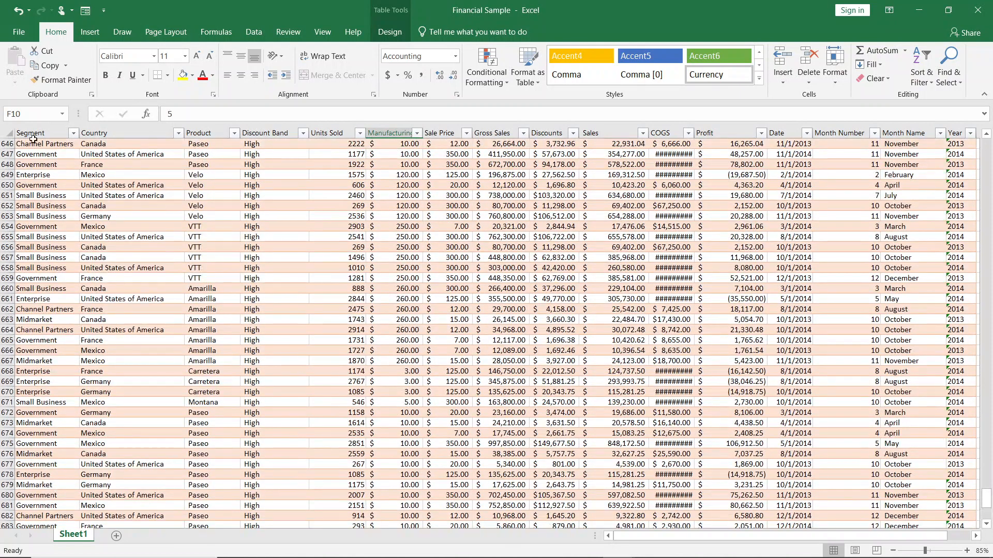
# - Browse forward through the records in the data form up to record 9, and close the form
pyautogui.click(86, 11)
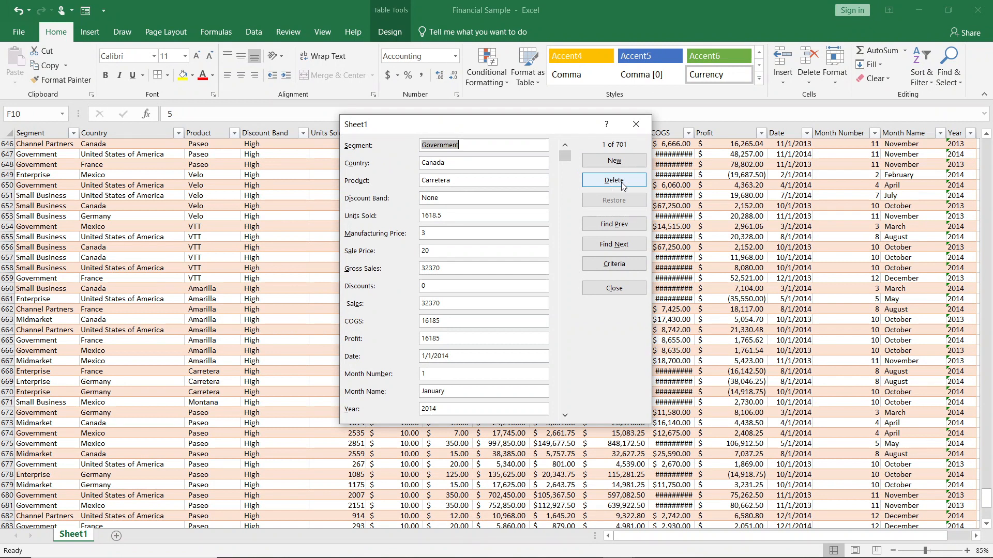
pyautogui.click(606, 248)
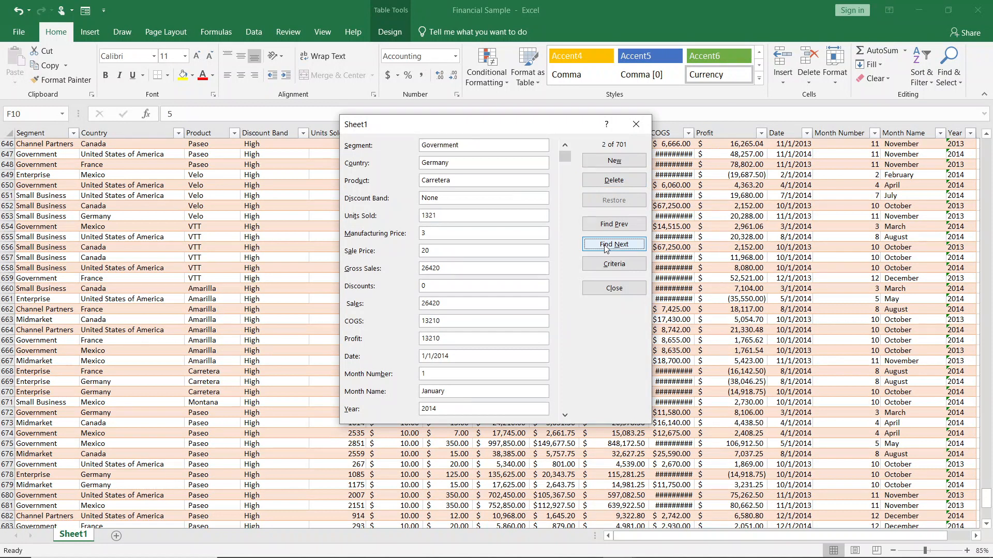
pyautogui.click(607, 249)
pyautogui.click(607, 249)
pyautogui.click(607, 249)
pyautogui.click(607, 249)
pyautogui.click(606, 249)
pyautogui.click(607, 249)
pyautogui.click(607, 248)
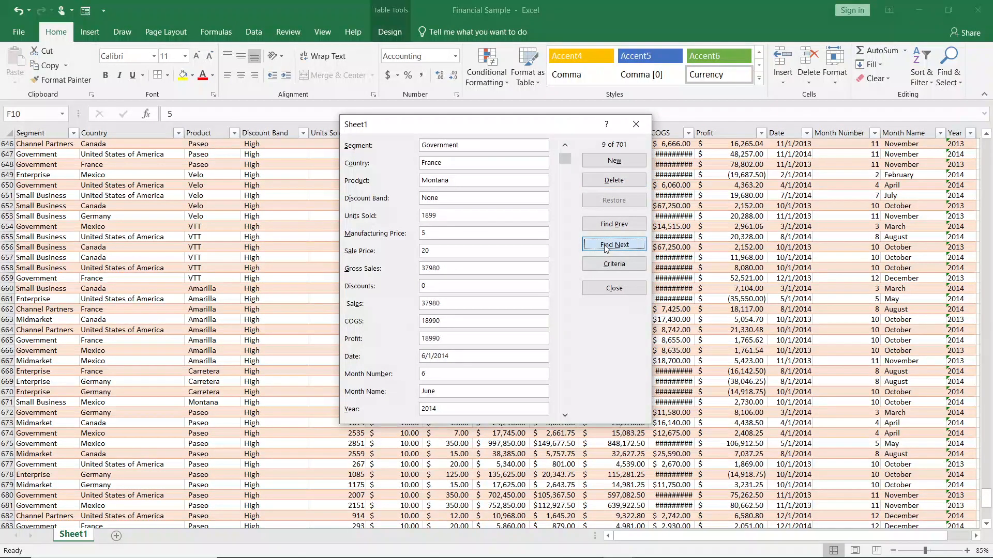
pyautogui.click(615, 290)
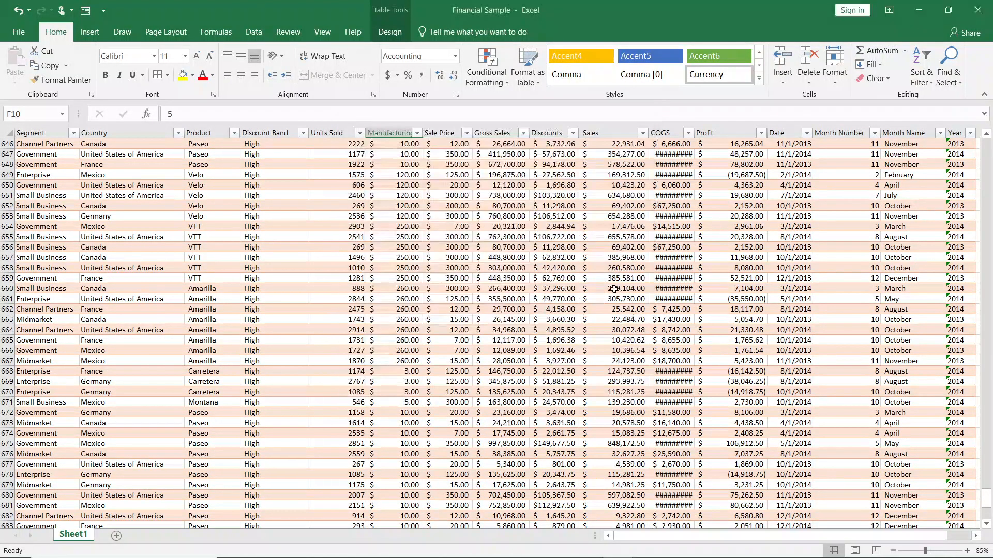
# - View the data form's blank search criteria fields and close the form
pyautogui.click(85, 11)
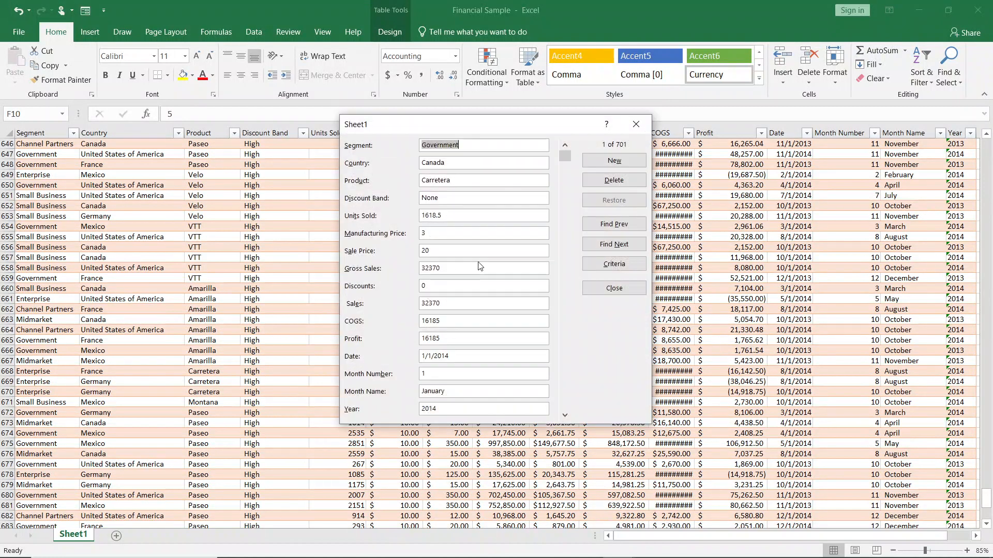
pyautogui.click(622, 268)
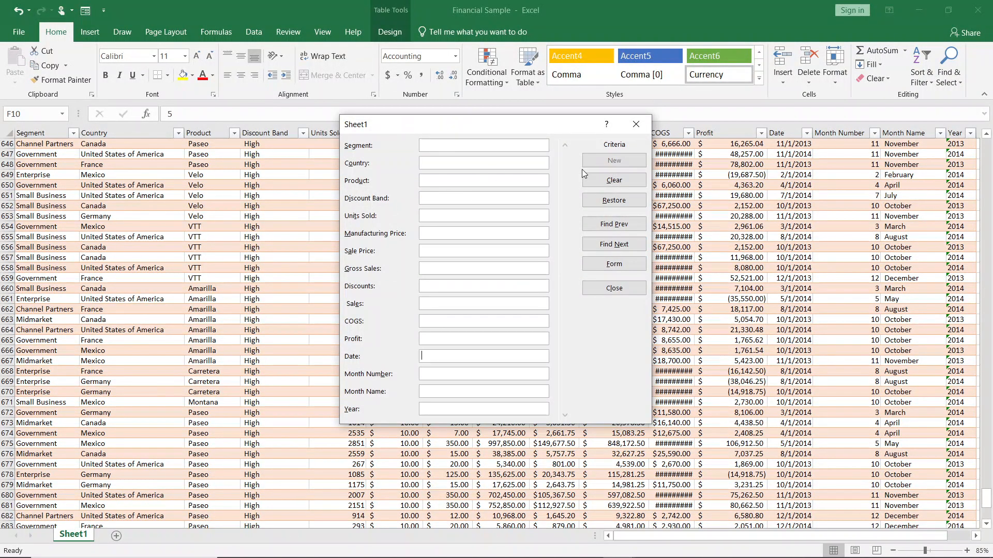
pyautogui.click(639, 125)
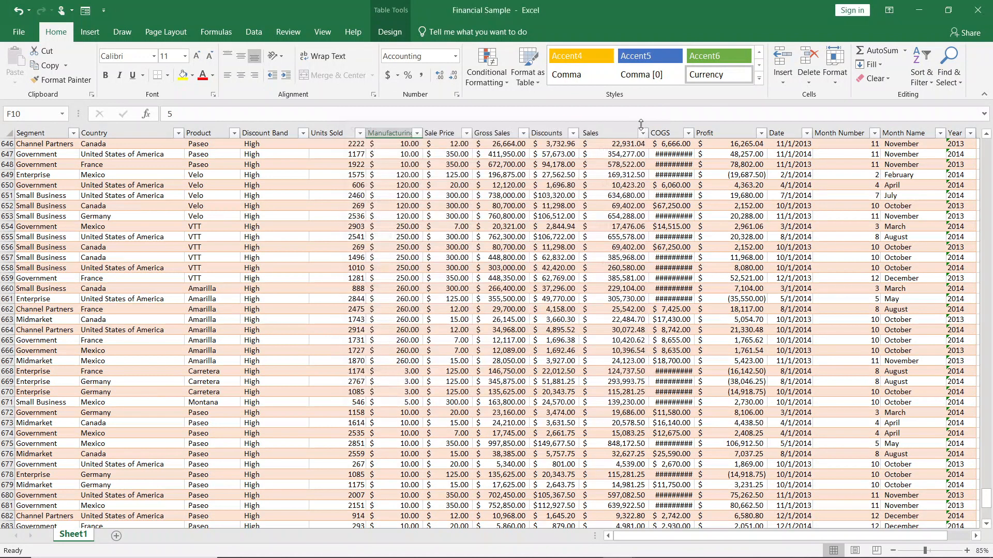